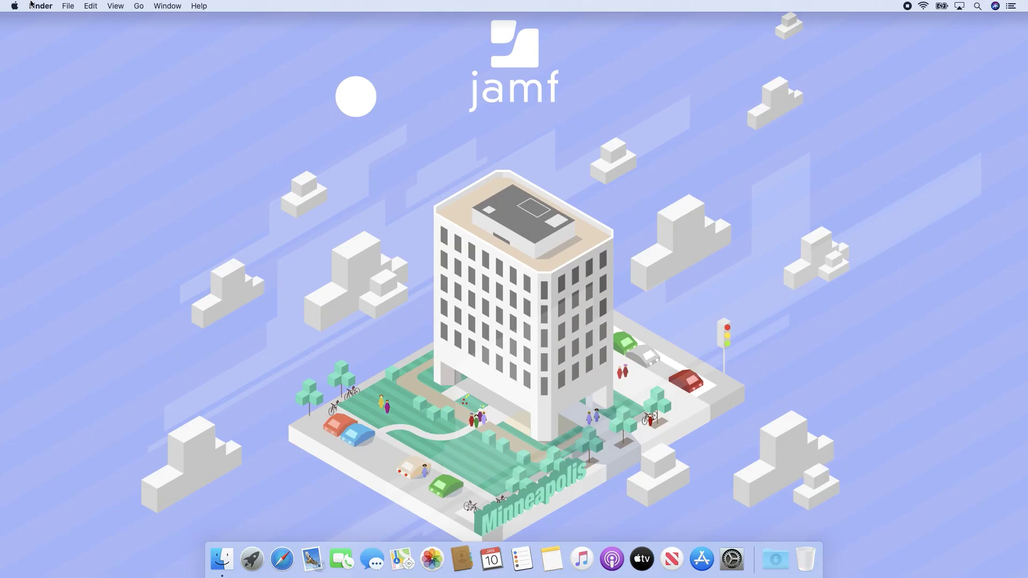
- Launch App Store and open Slack from the Business category's Top Free list
{"action": "left_click", "coordinate": [15, 6]}
{"action": "left_click", "coordinate": [15, 49]}
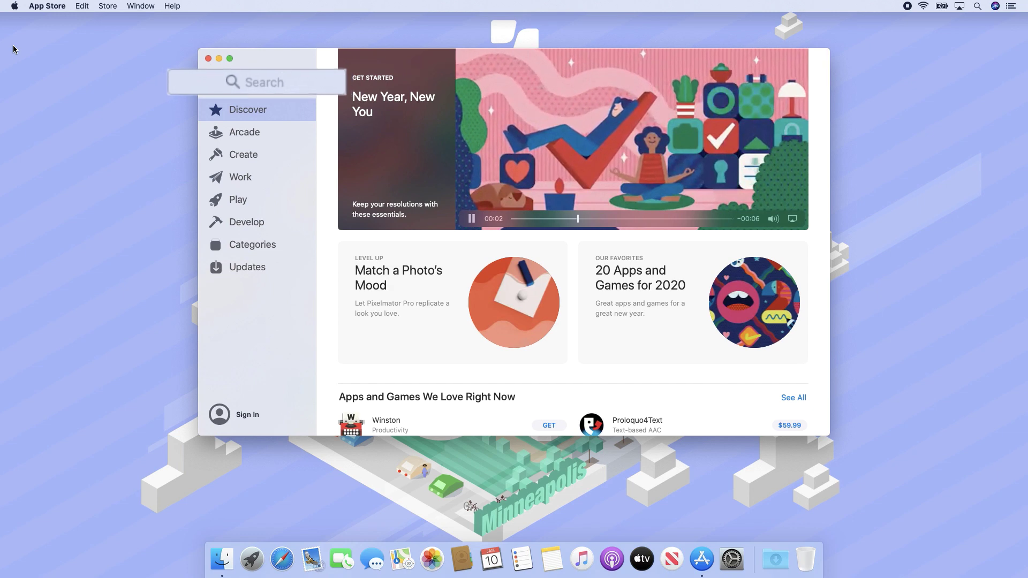
{"action": "left_click", "coordinate": [253, 246]}
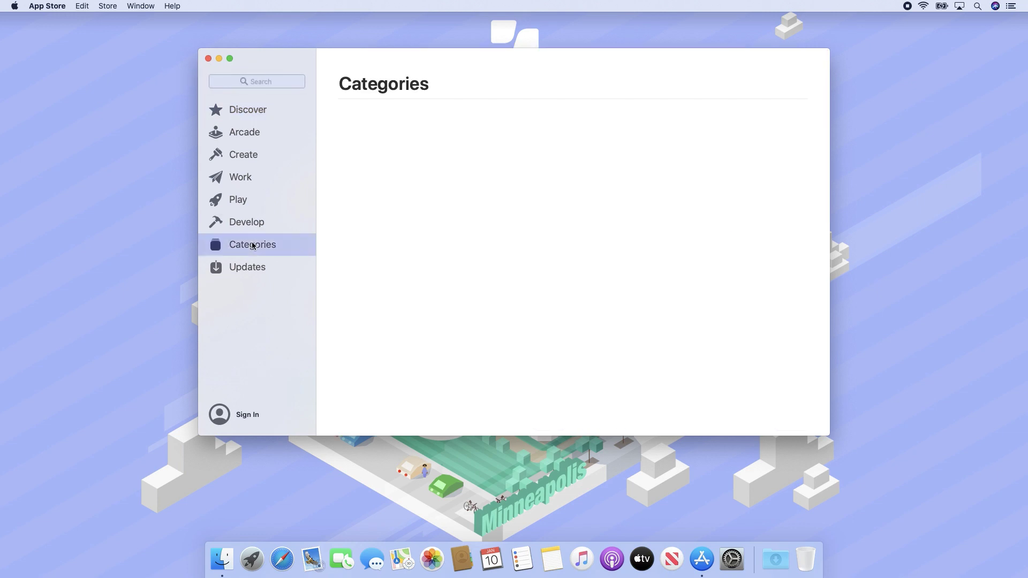
{"action": "left_click", "coordinate": [381, 127]}
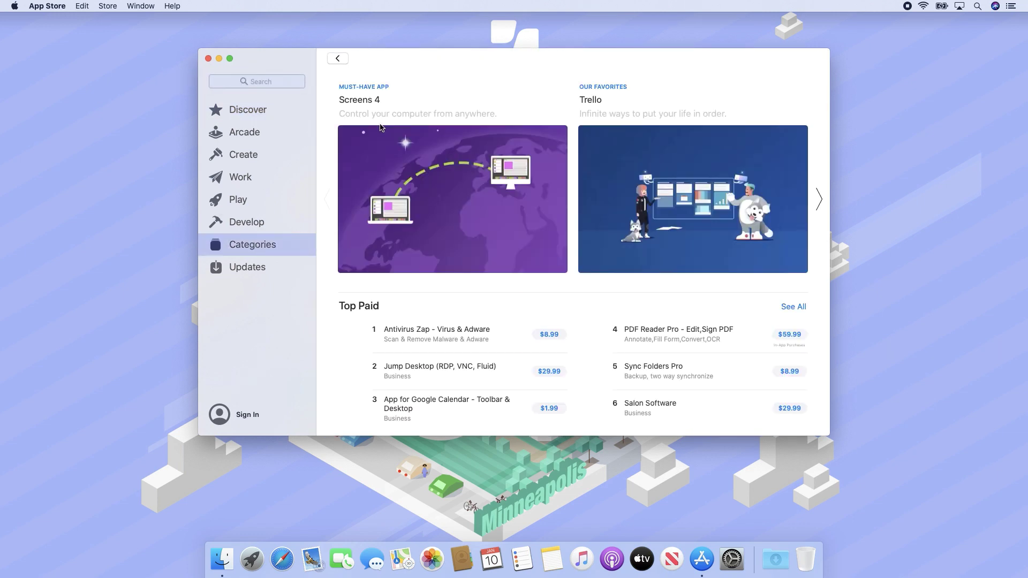
{"action": "scroll", "coordinate": [324, 307], "scroll_direction": "down", "scroll_amount": 5}
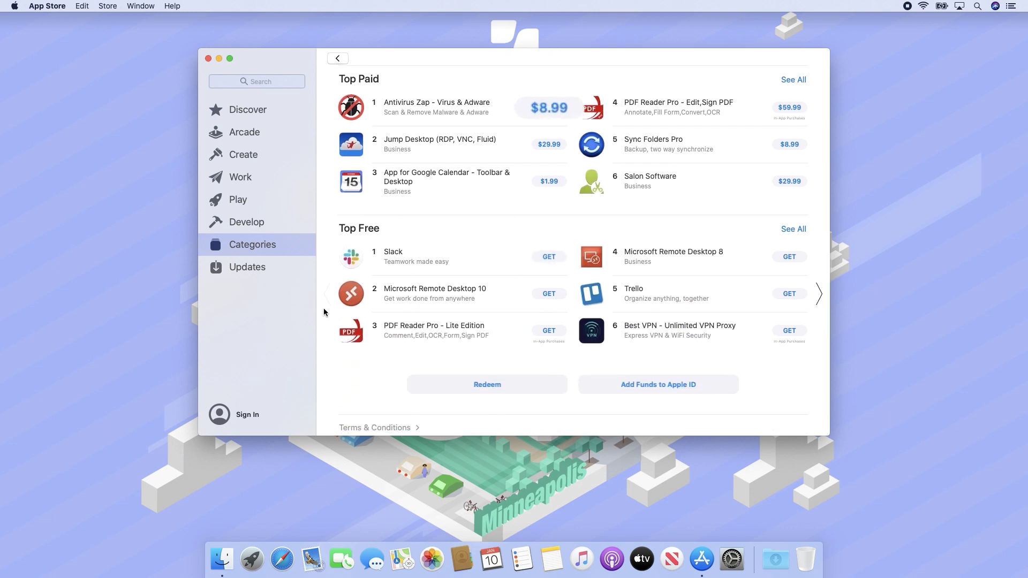
{"action": "left_click", "coordinate": [354, 260]}
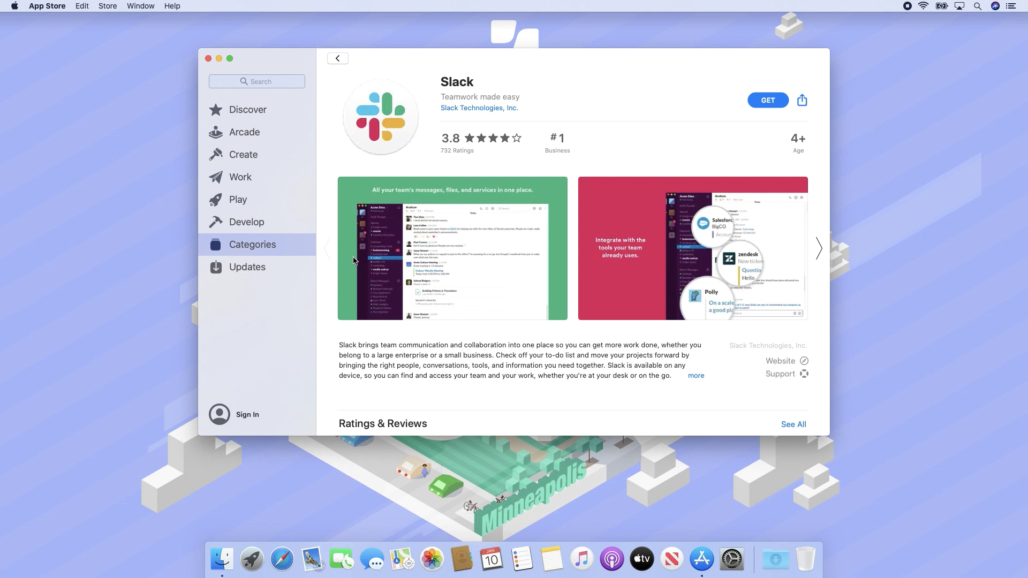
- Get and install the free Slack app, signing in with the Apple ID and its password
{"action": "left_click", "coordinate": [771, 102]}
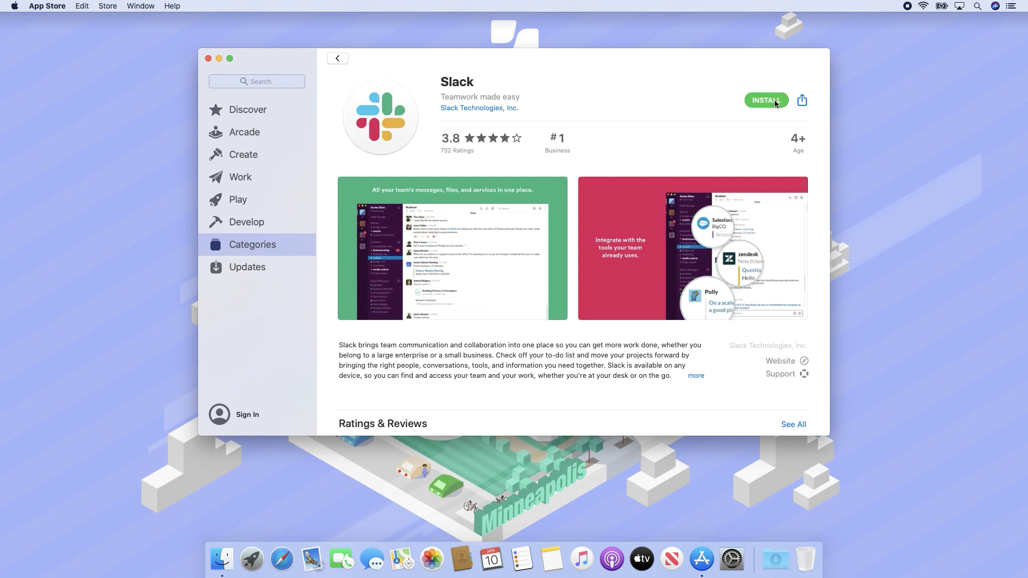
{"action": "left_click", "coordinate": [786, 100]}
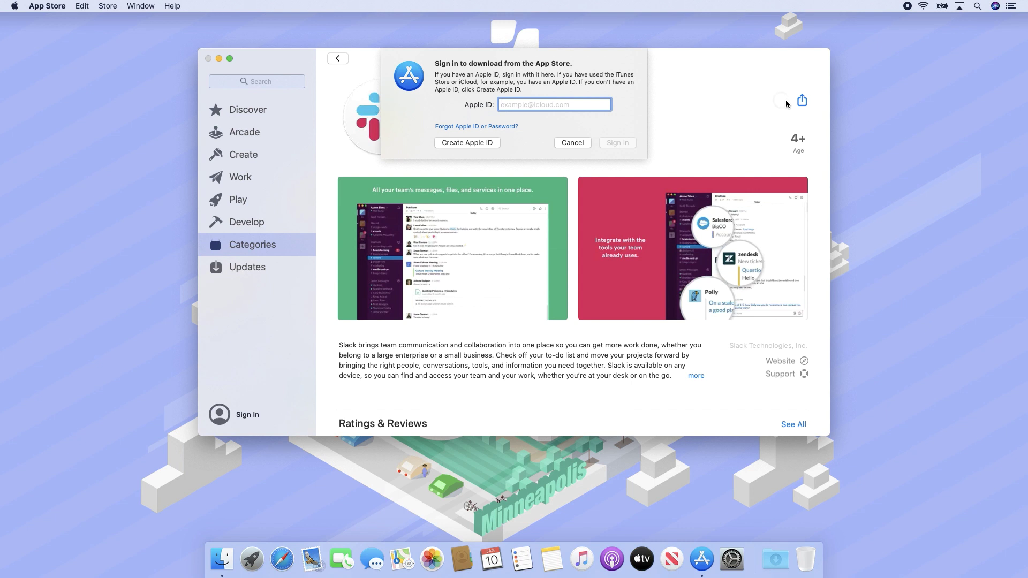
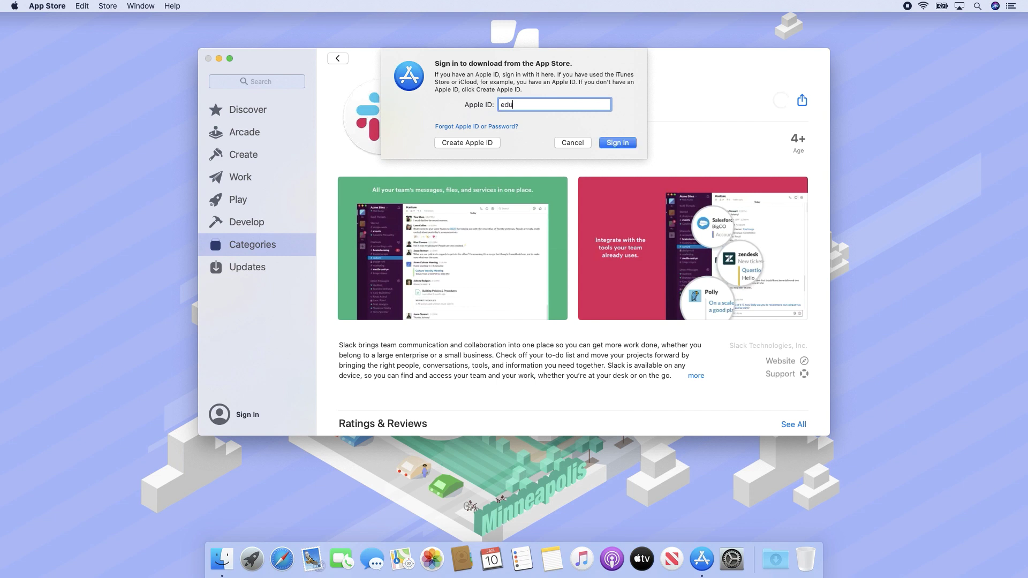
{"action": "key", "text": "Return"}
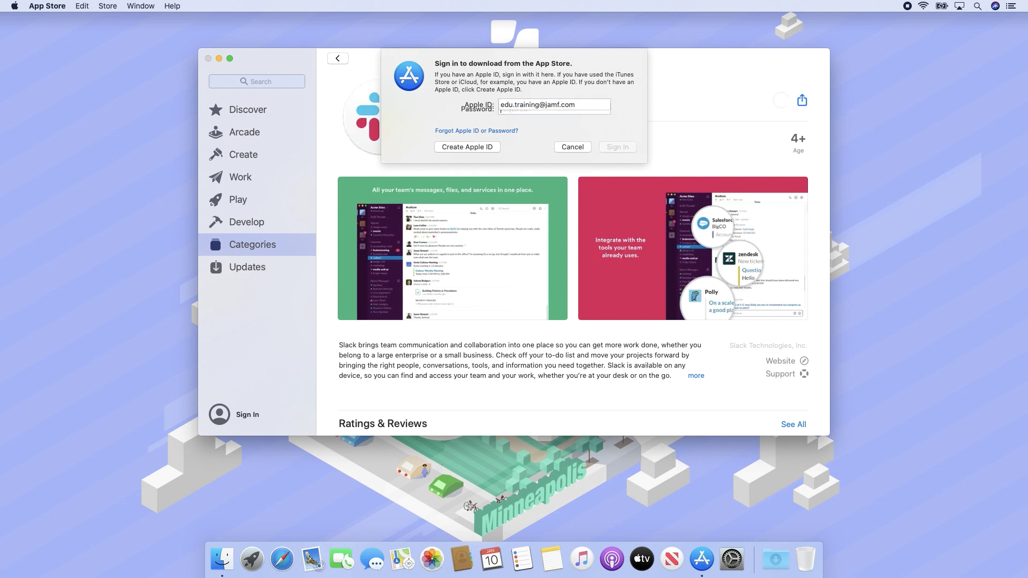
{"action": "type", "text": "********"}
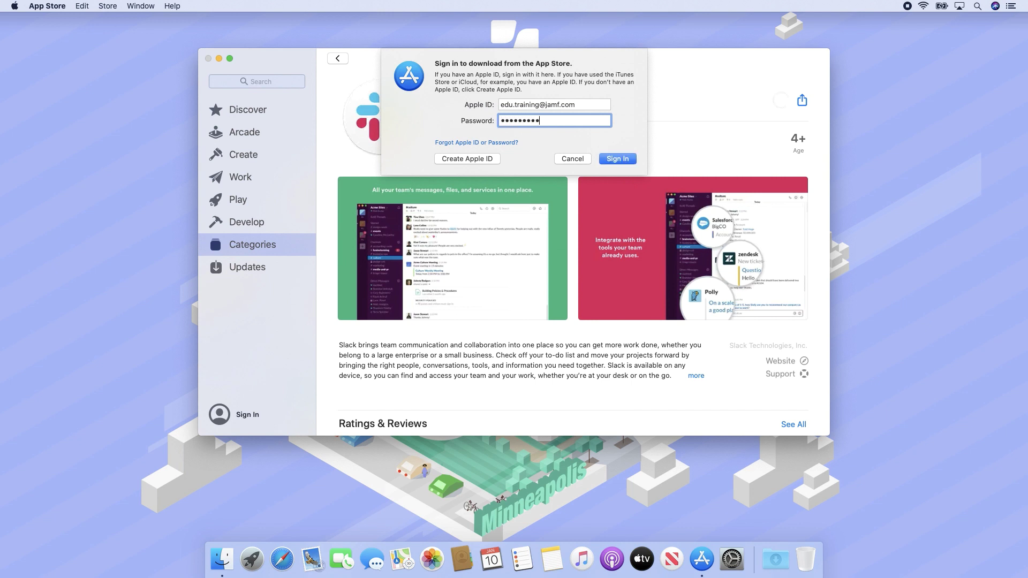
{"action": "key", "text": "Return"}
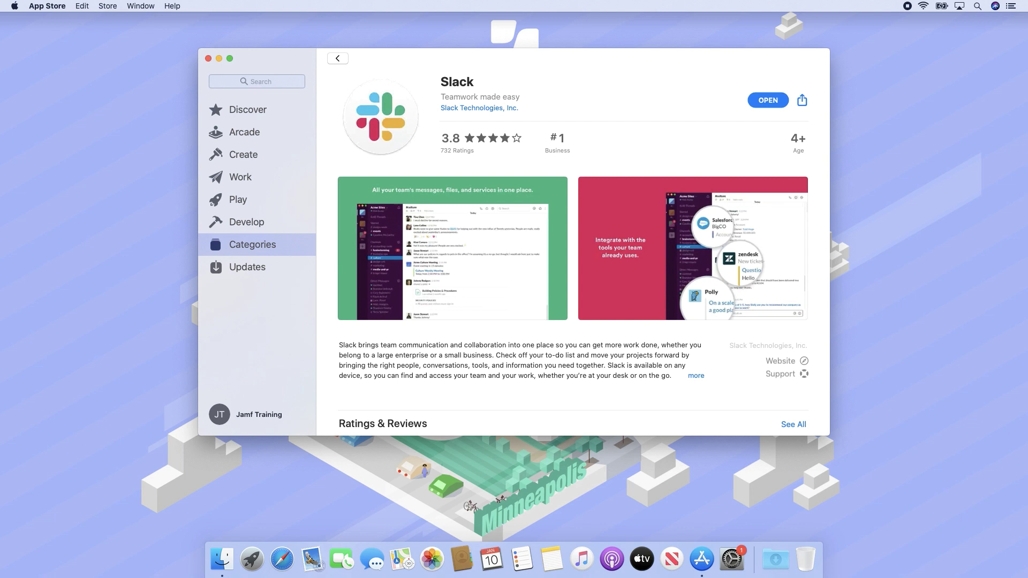
- Confirm Slack is listed in Finder's Applications folder, then close that window
{"action": "left_click", "coordinate": [222, 560]}
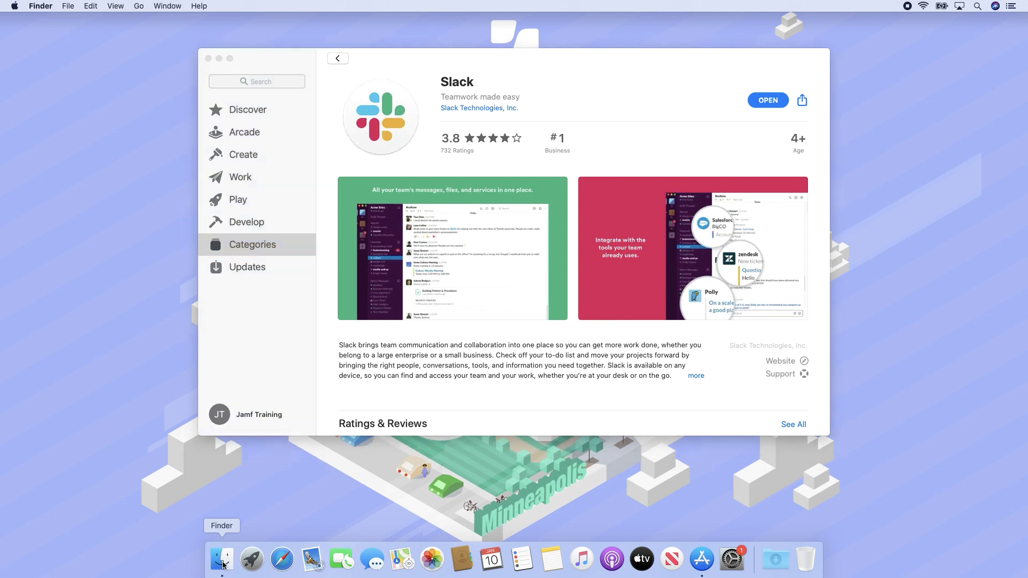
{"action": "left_click", "coordinate": [308, 232]}
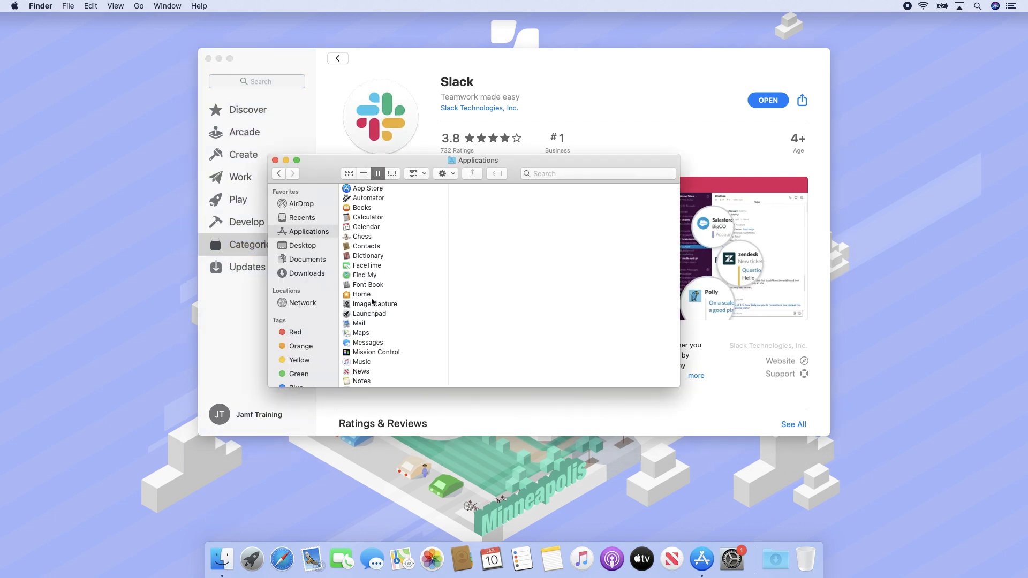
{"action": "scroll", "coordinate": [371, 301], "scroll_direction": "down", "scroll_amount": 5}
{"action": "left_click", "coordinate": [366, 308]}
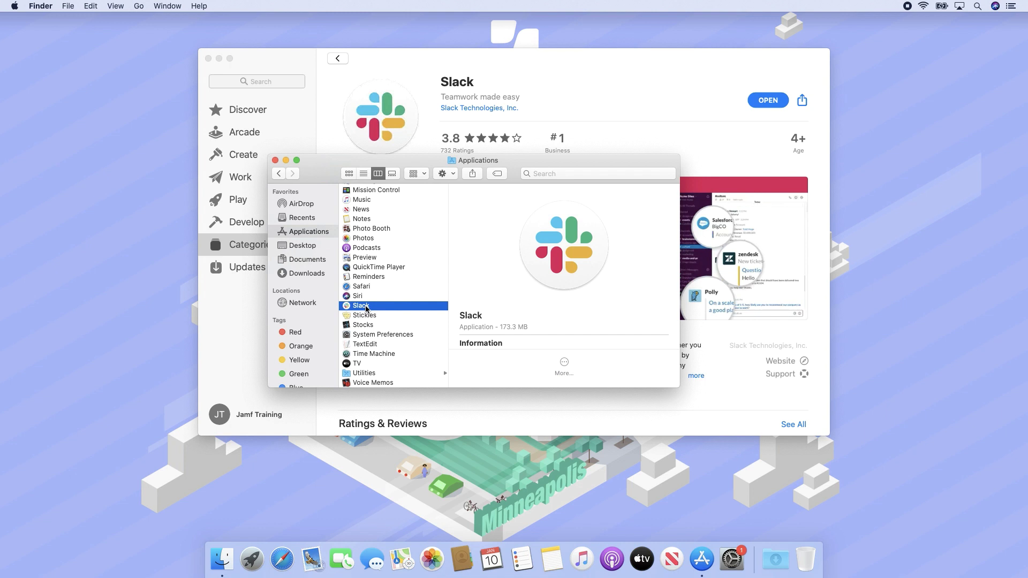
{"action": "left_click", "coordinate": [275, 160]}
- Quit App Store from its application menu and bring up Safari
{"action": "left_click", "coordinate": [264, 121]}
{"action": "left_click", "coordinate": [47, 6]}
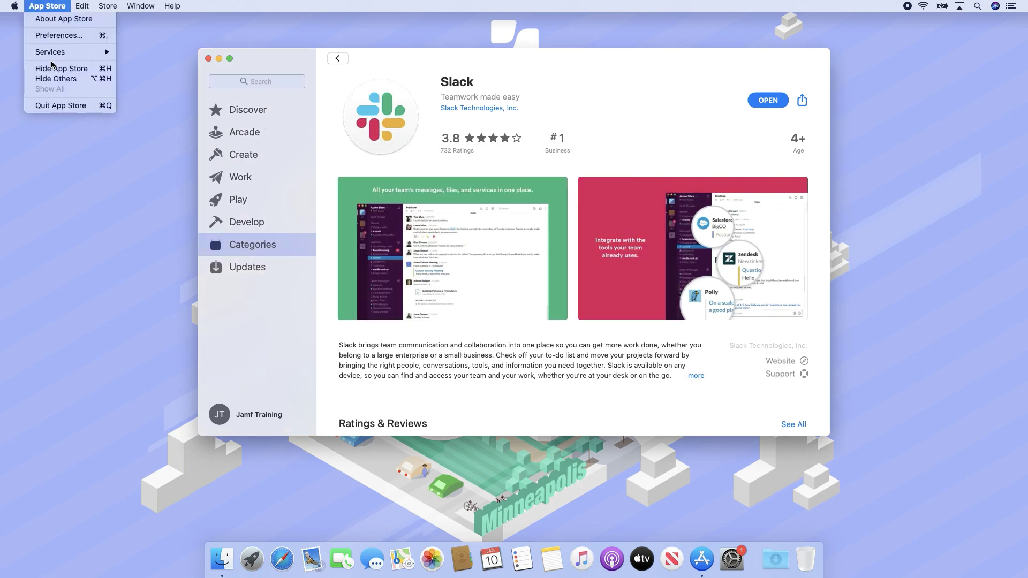
{"action": "left_click", "coordinate": [56, 108]}
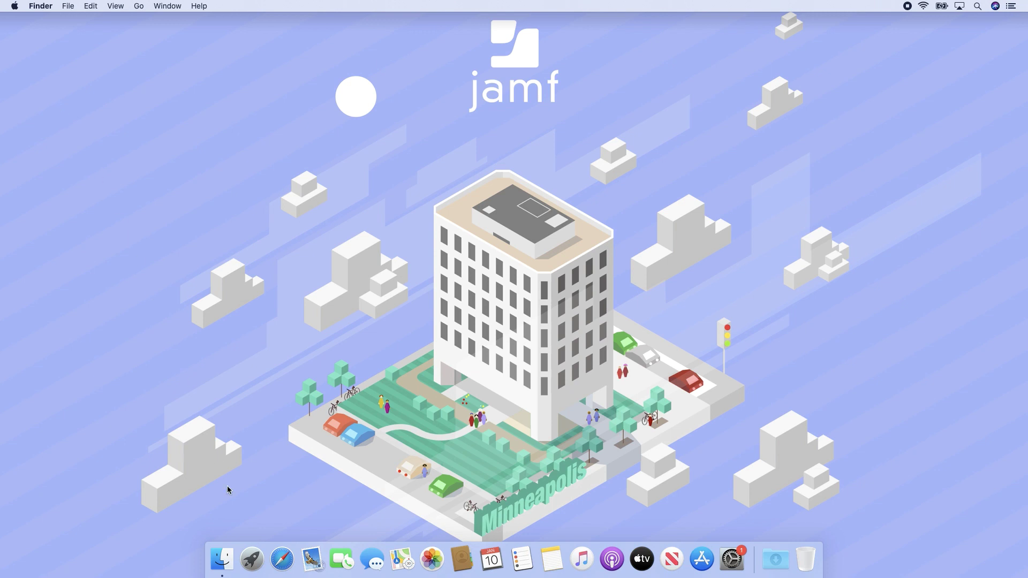
{"action": "left_click", "coordinate": [280, 560]}
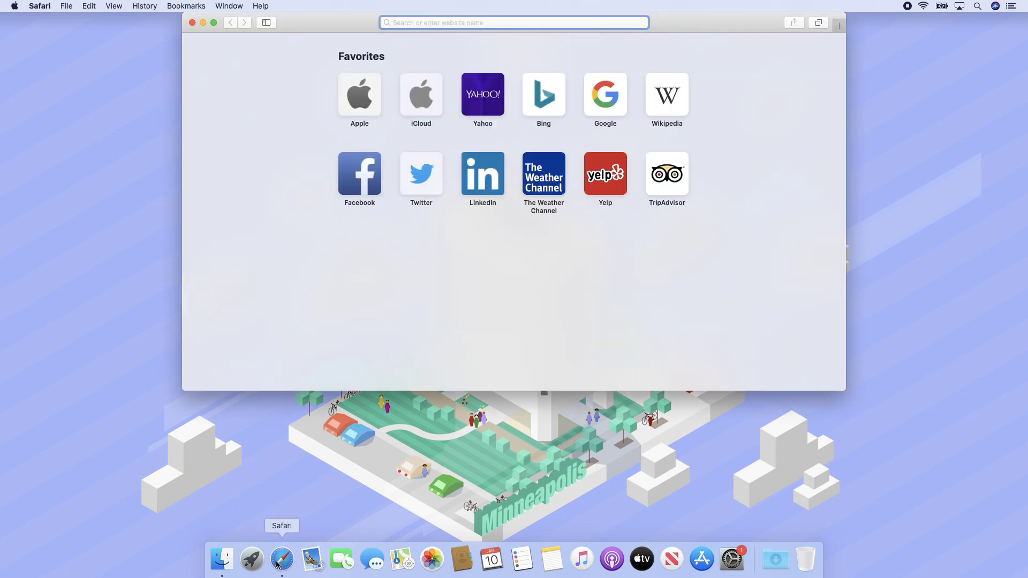
- Search for 'firefox' and download Firefox 72.0.1.dmg from mozilla.org, allowing the download
{"action": "type", "text": "firefox"}
{"action": "key", "text": "Return"}
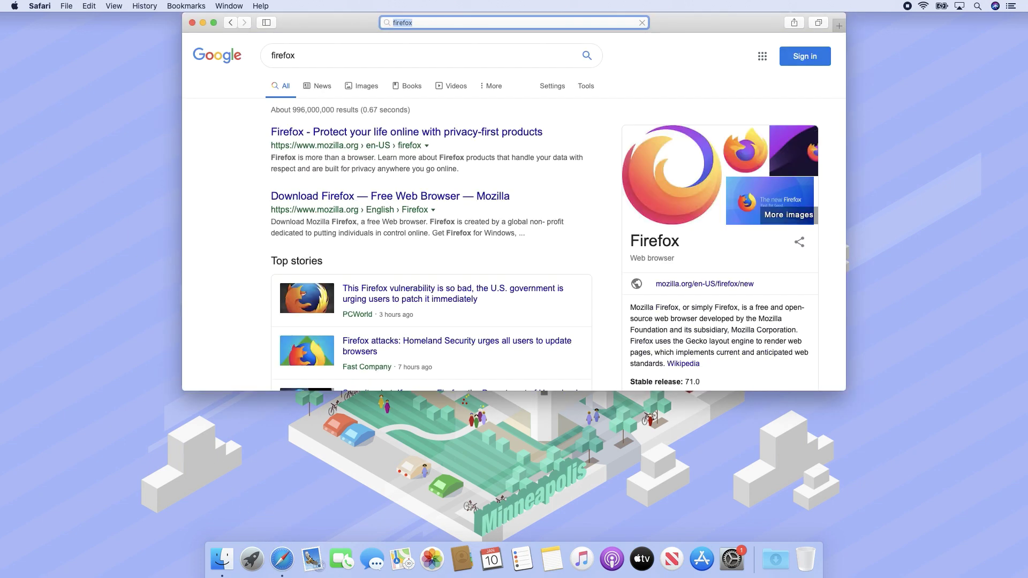
{"action": "left_click", "coordinate": [457, 197]}
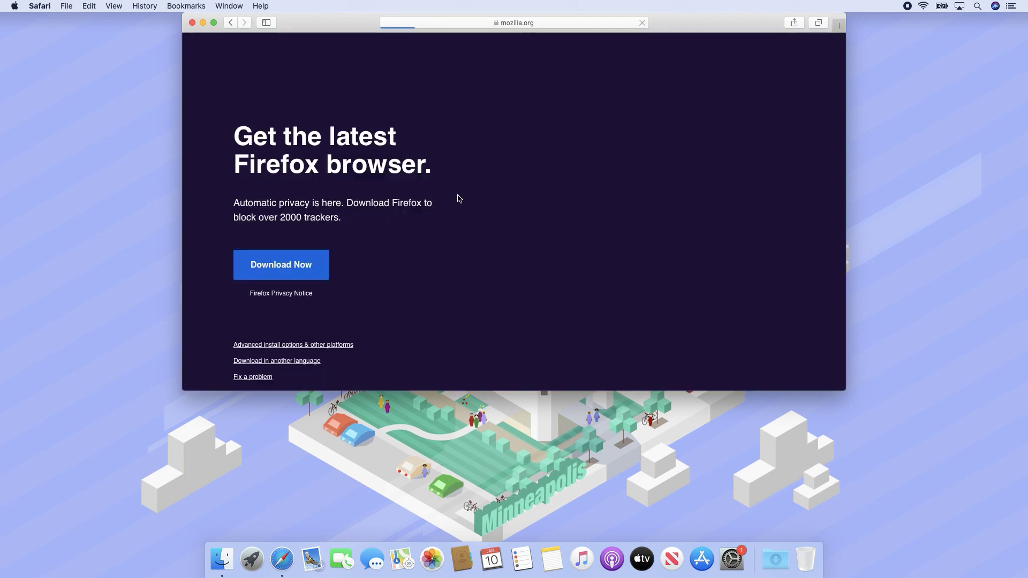
{"action": "left_click", "coordinate": [288, 267]}
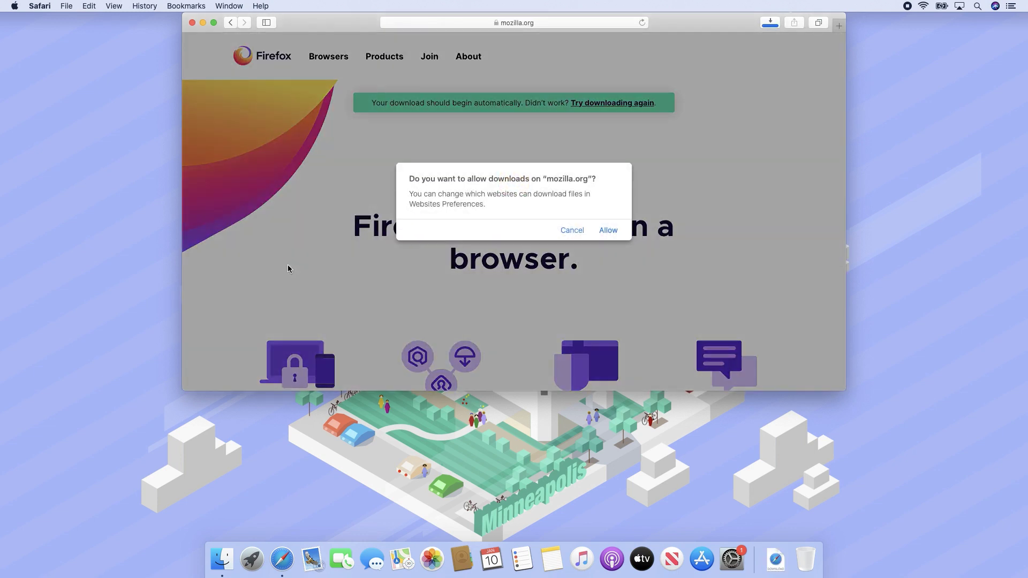
{"action": "left_click", "coordinate": [608, 231]}
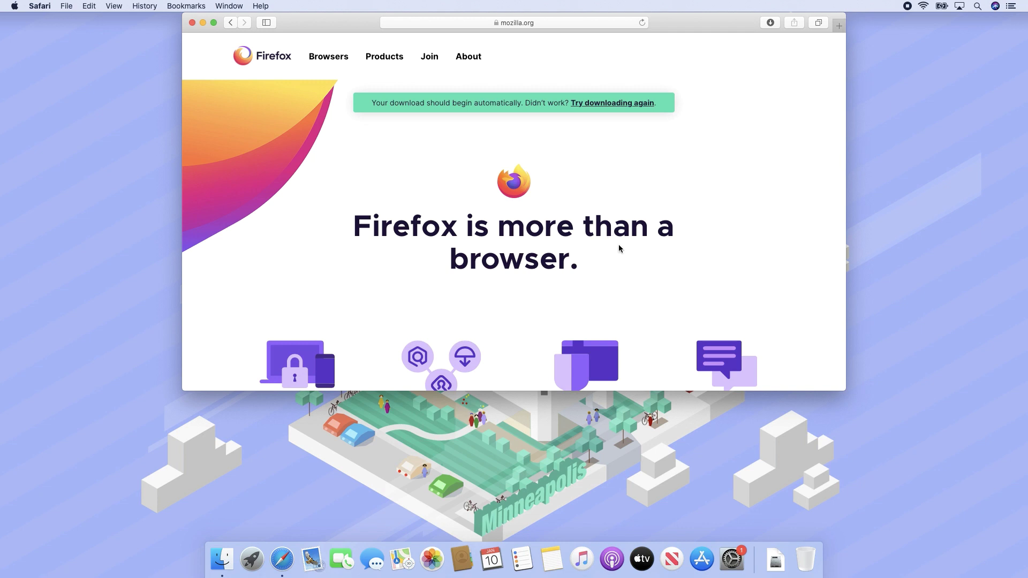
{"action": "left_click", "coordinate": [771, 568]}
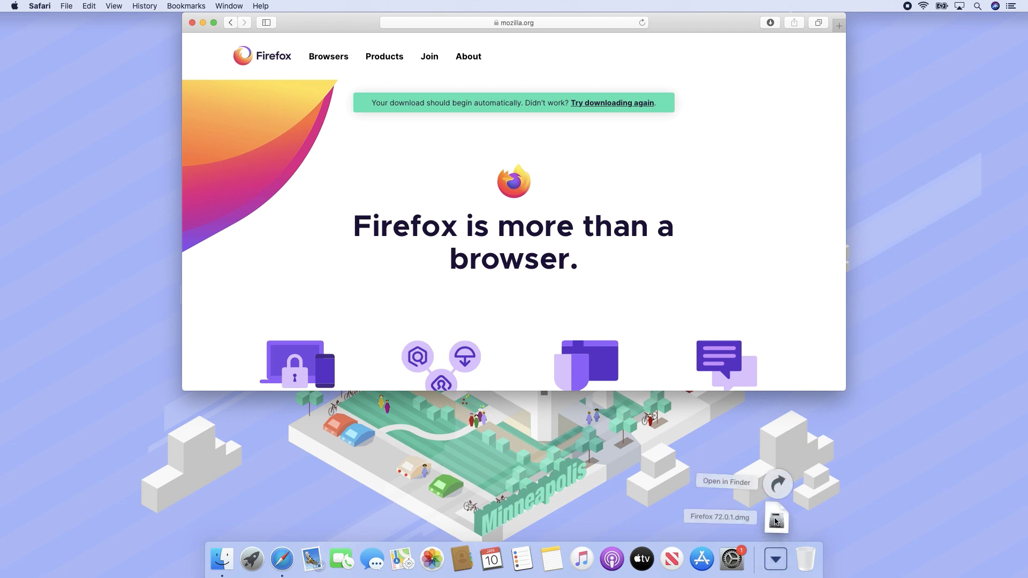
- Copy Firefox from Firefox 72.0.1.dmg into Applications, then eject the Firefox disk image
{"action": "left_click", "coordinate": [775, 521]}
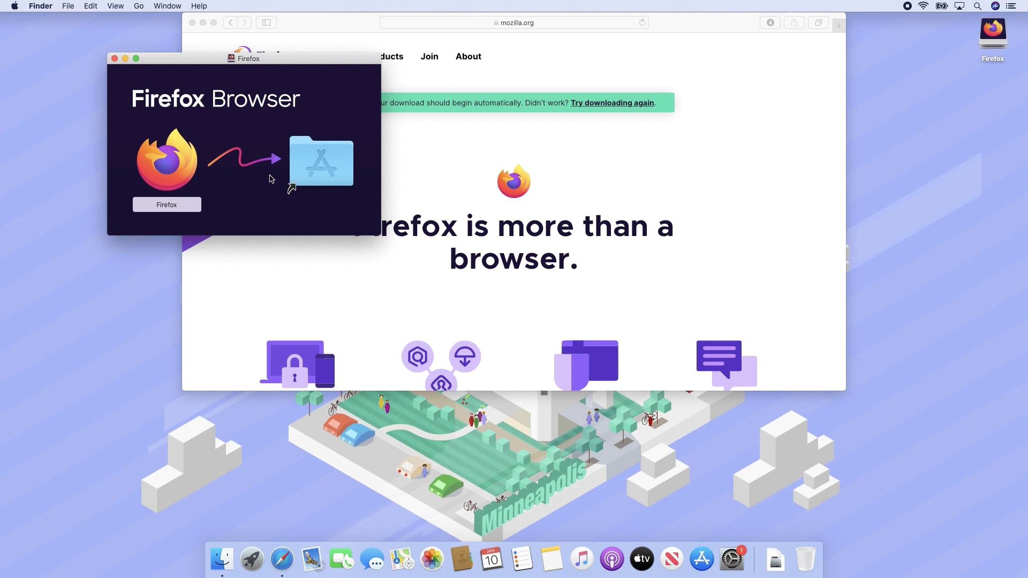
{"action": "left_click_drag", "start_coordinate": [172, 160], "coordinate": [322, 157]}
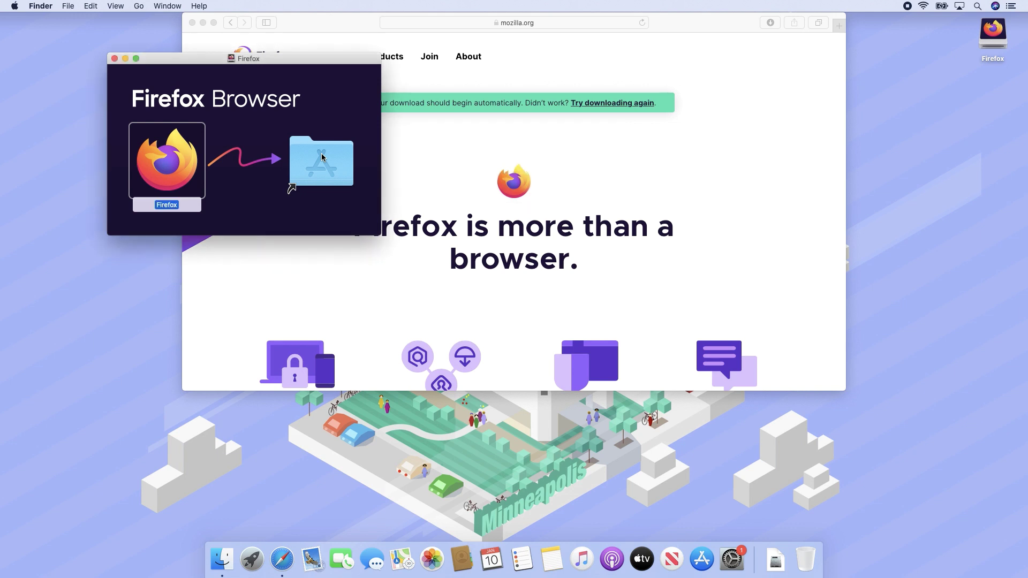
{"action": "right_click", "coordinate": [246, 126]}
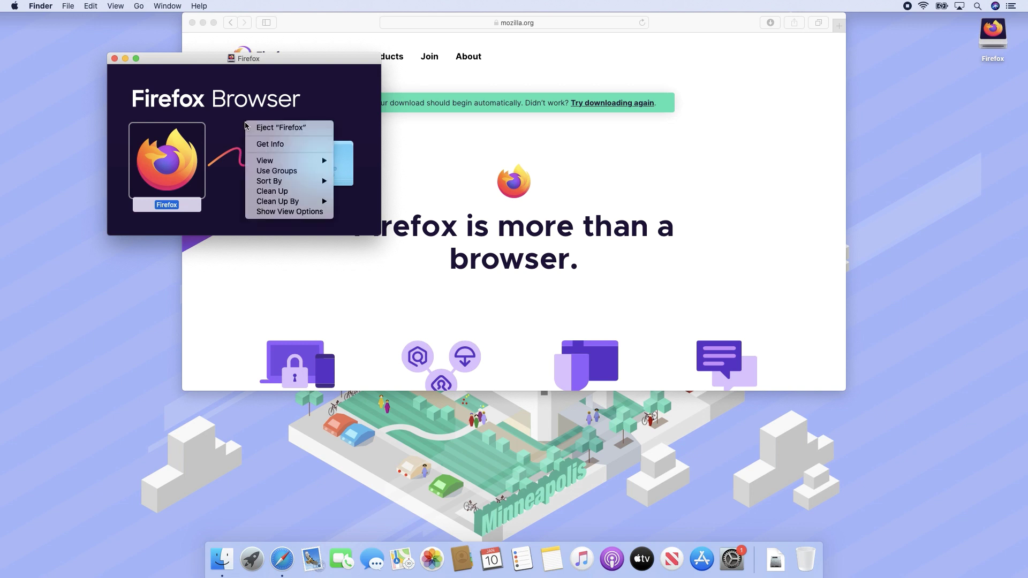
{"action": "left_click", "coordinate": [245, 125]}
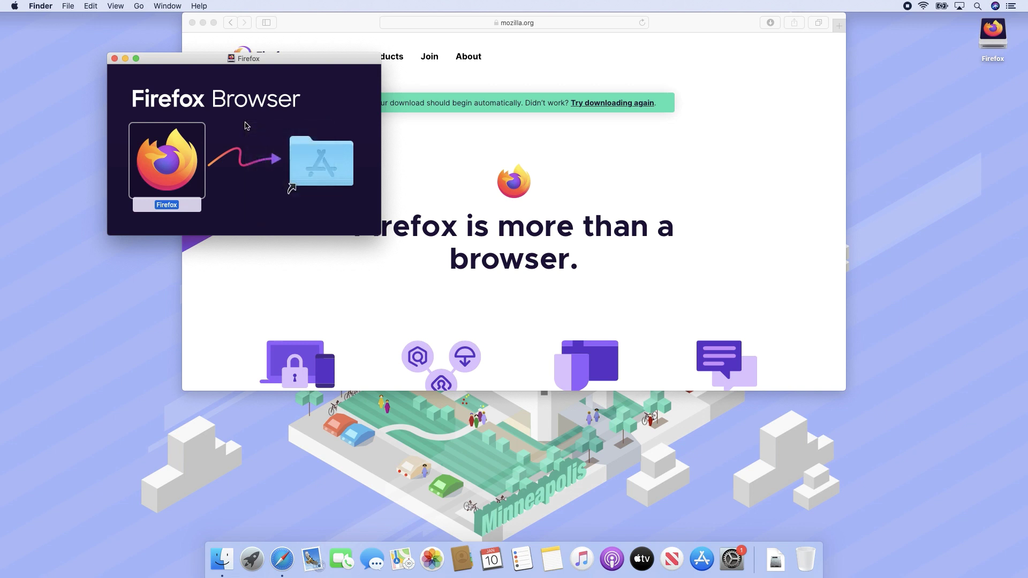
{"action": "left_click", "coordinate": [68, 6]}
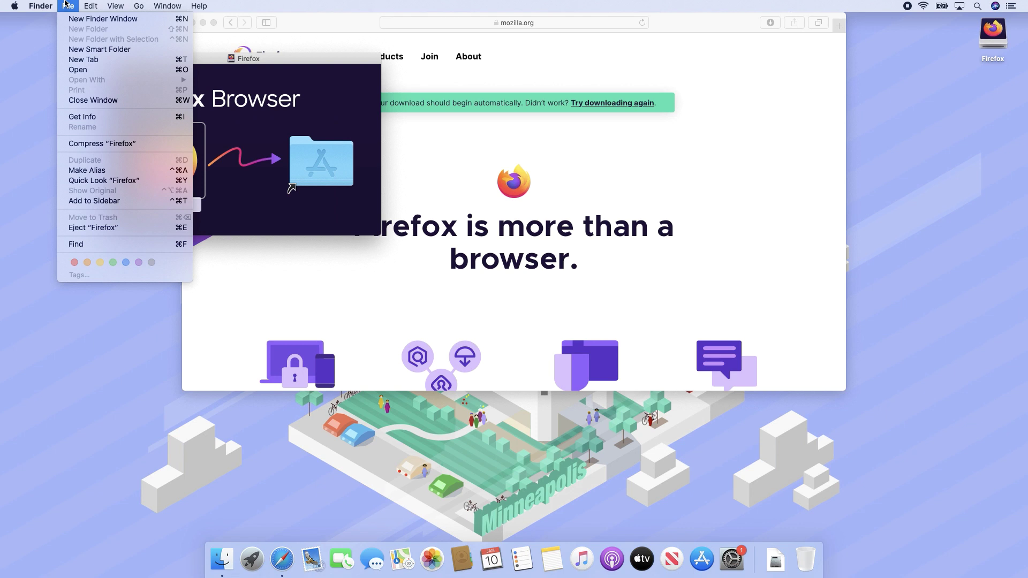
{"action": "left_click", "coordinate": [120, 233]}
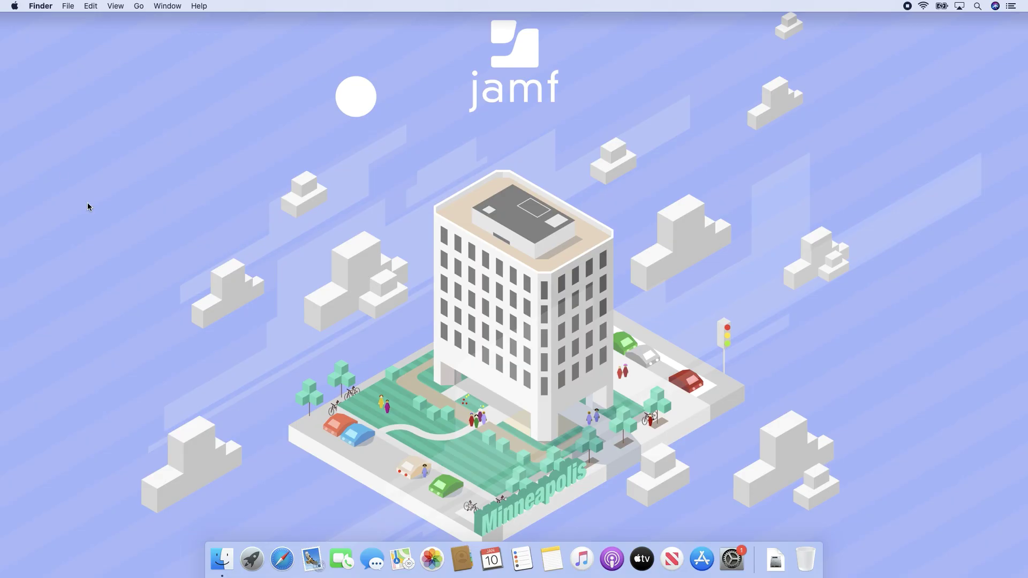
- Delete Slack from Launchpad's second page, confirming the prompt, and close Launchpad
{"action": "left_click", "coordinate": [249, 558]}
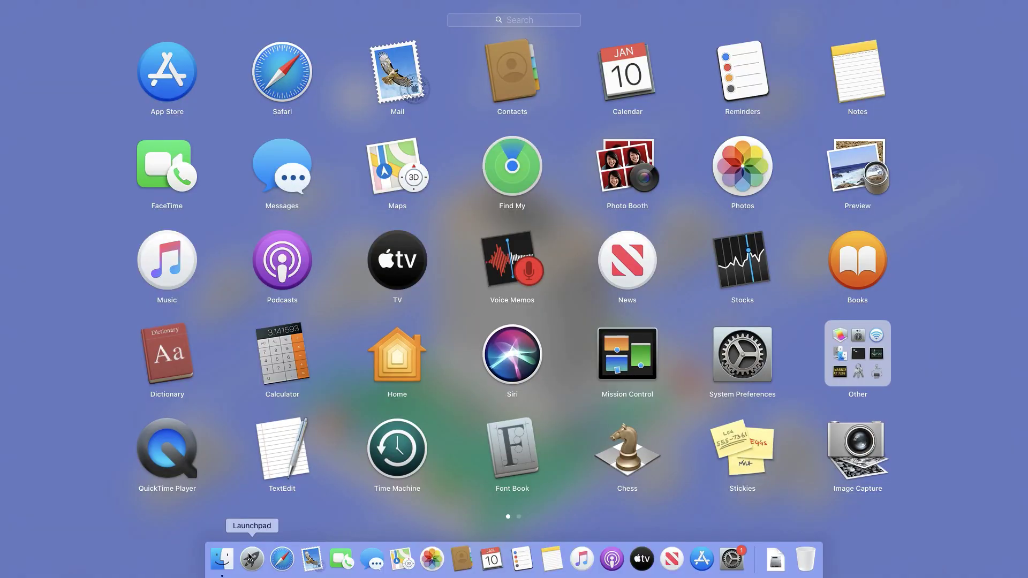
{"action": "scroll", "coordinate": [229, 491], "scroll_direction": "right", "scroll_amount": 3}
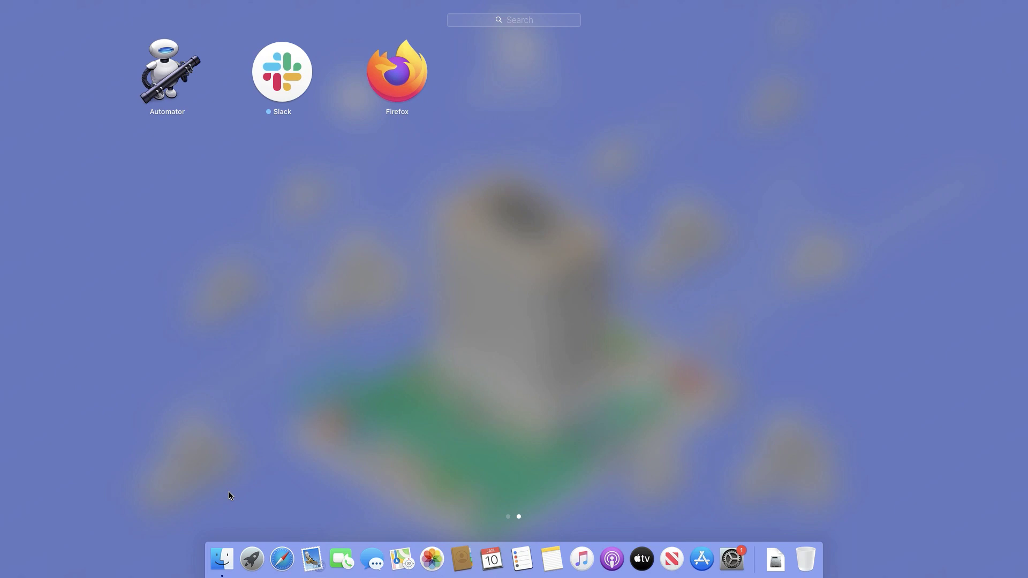
{"action": "left_click_drag", "start_coordinate": [279, 79], "coordinate": [252, 76]}
{"action": "key", "text": "alt"}
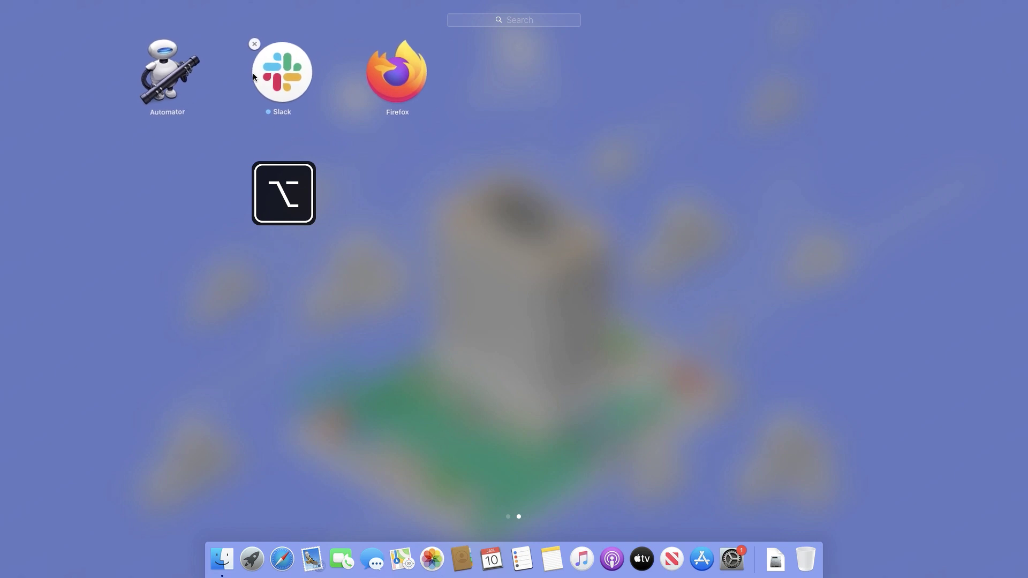
{"action": "left_click", "coordinate": [253, 46]}
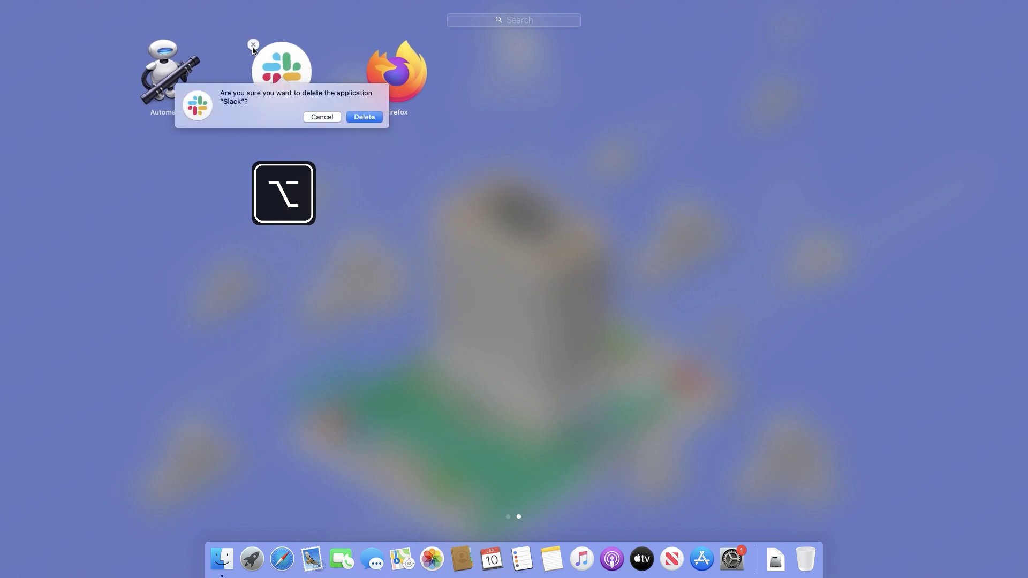
{"action": "left_click", "coordinate": [361, 117]}
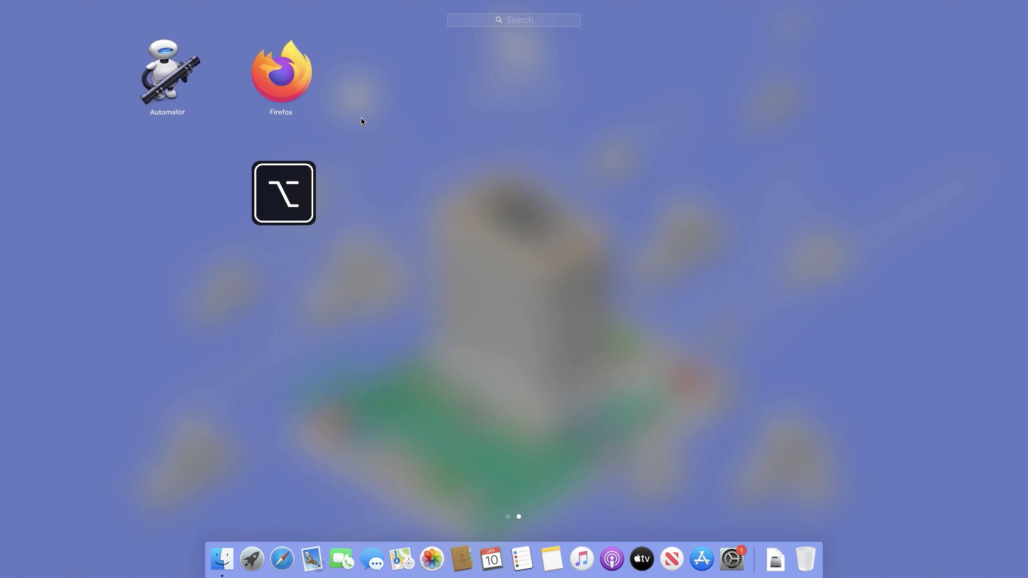
{"action": "left_click", "coordinate": [360, 117]}
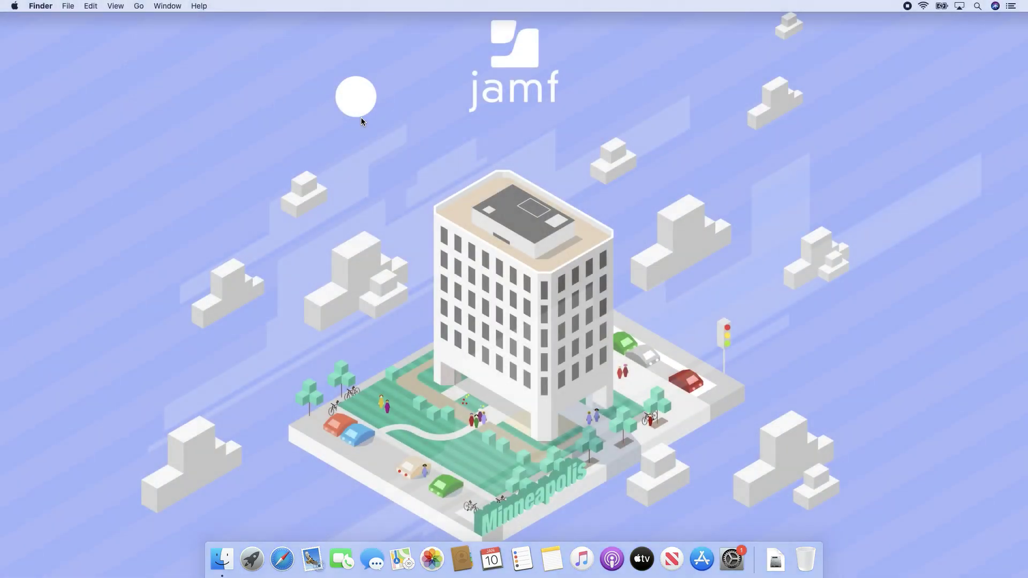
- Drag Firefox from the Applications folder onto the Trash in the Dock
{"action": "left_click", "coordinate": [217, 566]}
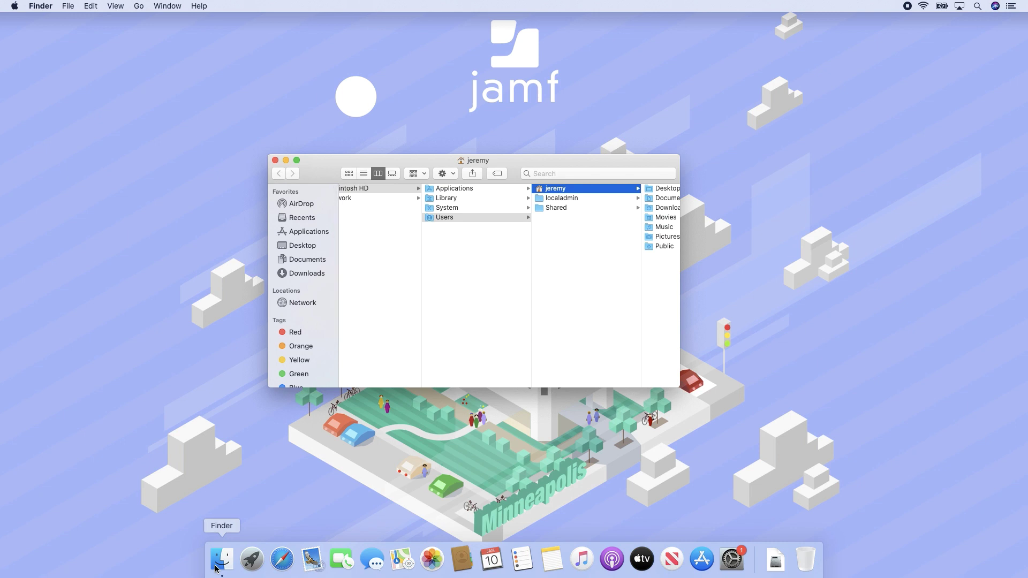
{"action": "left_click", "coordinate": [317, 231]}
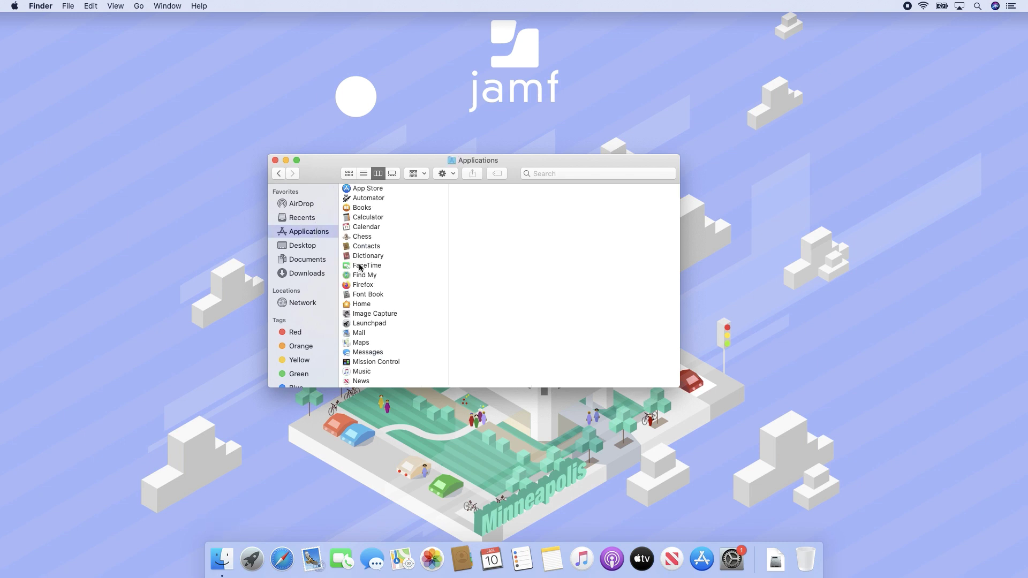
{"action": "left_click_drag", "start_coordinate": [366, 285], "coordinate": [809, 562]}
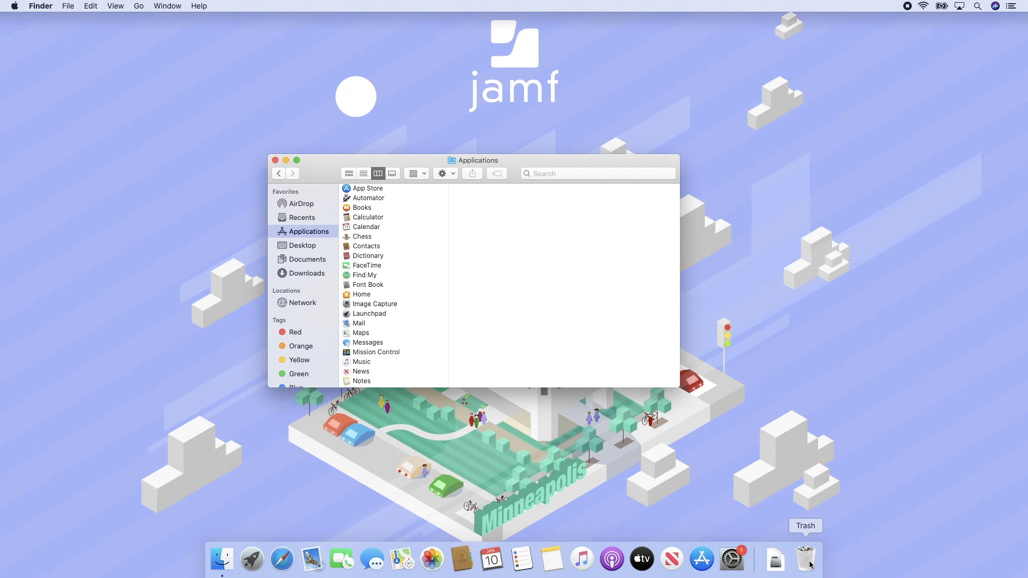